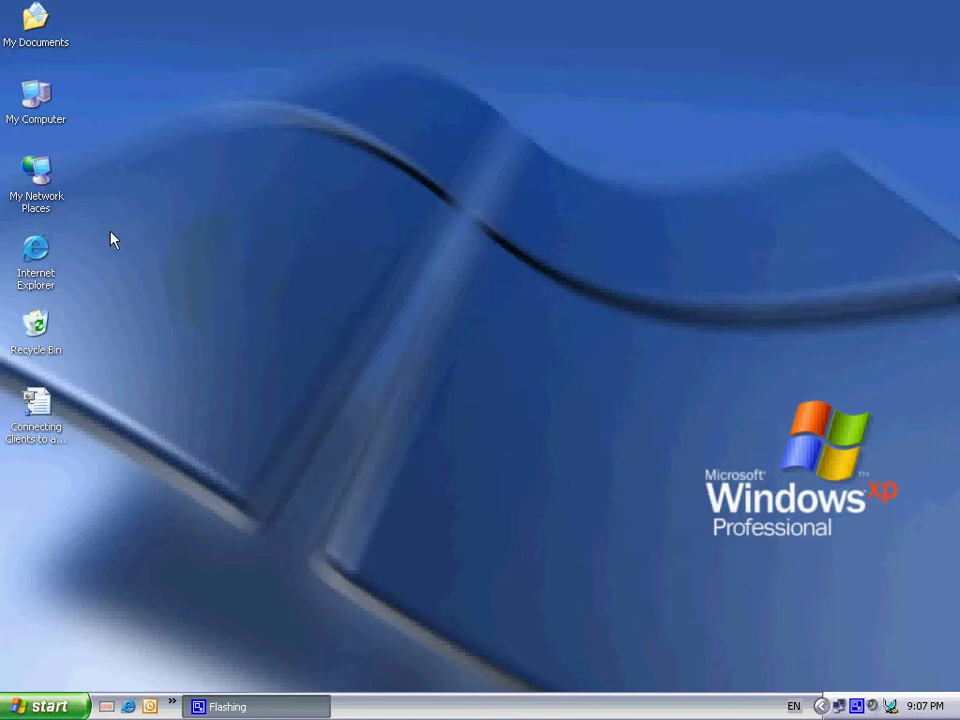
# Open the Local Area Connection's properties from My Network Places' Network Connections list.
pyautogui.rightClick(49, 204)
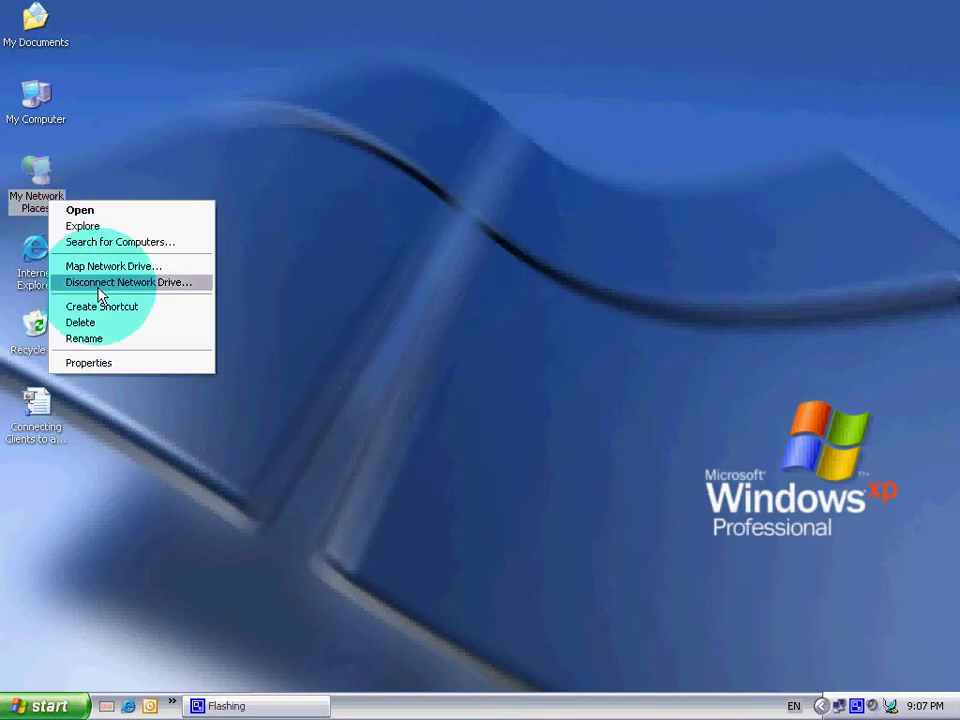
pyautogui.click(90, 365)
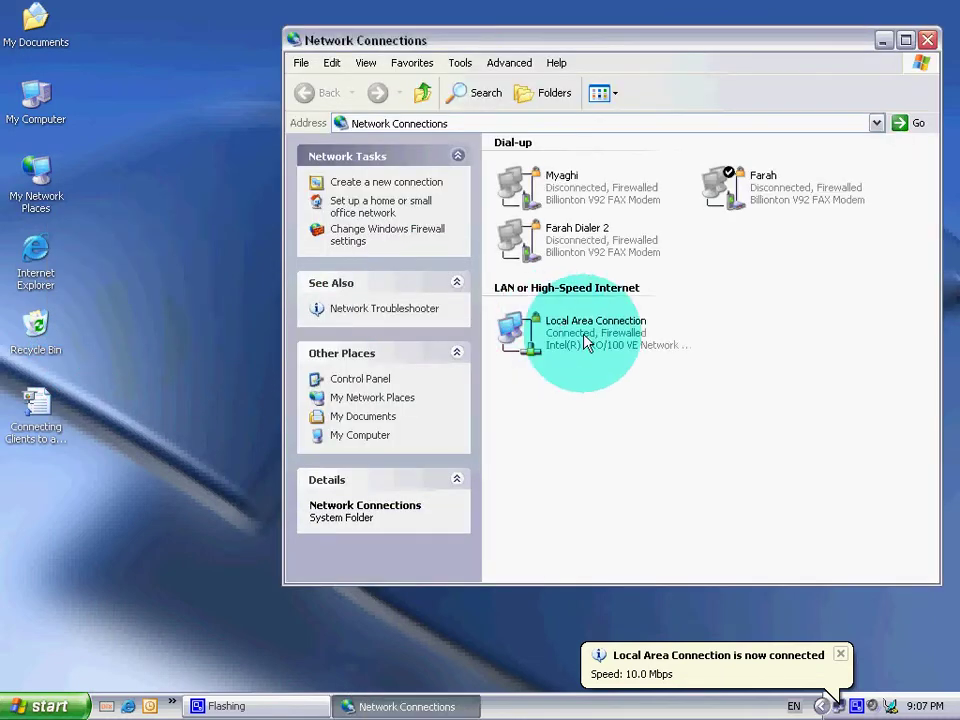
pyautogui.click(589, 343)
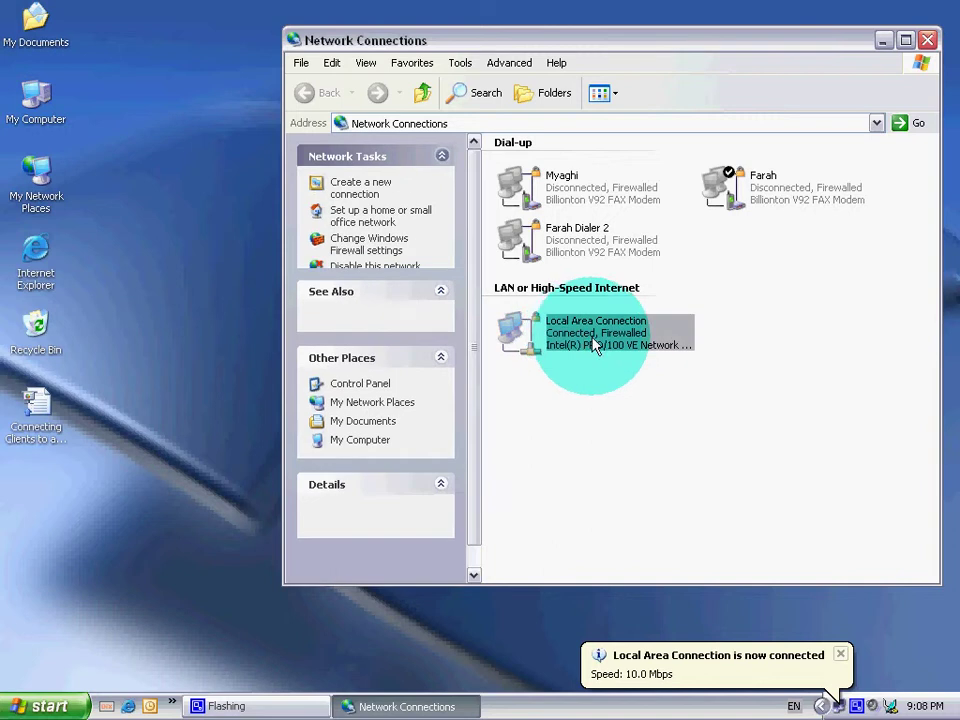
pyautogui.hotkey('shift', 'F10')
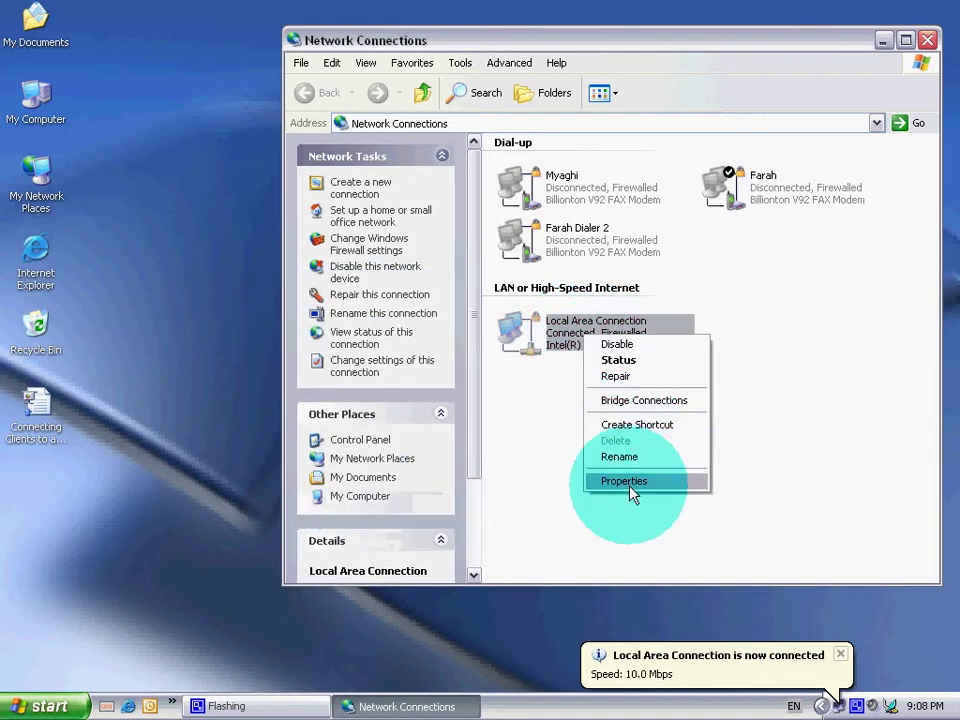
pyautogui.click(630, 486)
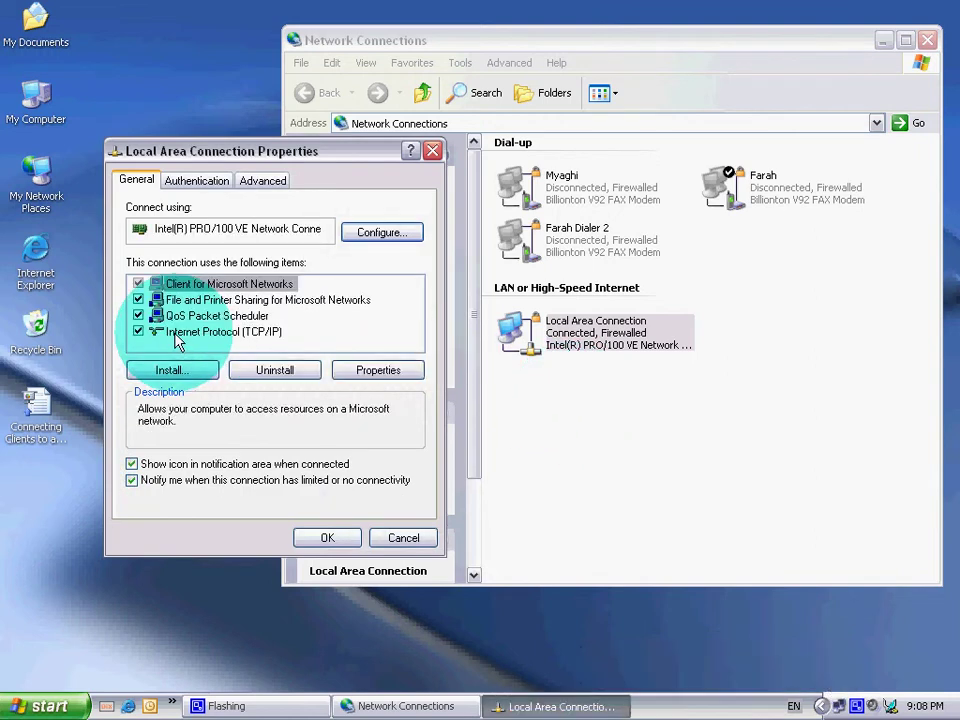
# Give TCP/IP static IP 192.168.0.2, mask 255.255.255.0 and gateway 192.168.0.1.
pyautogui.click(180, 332)
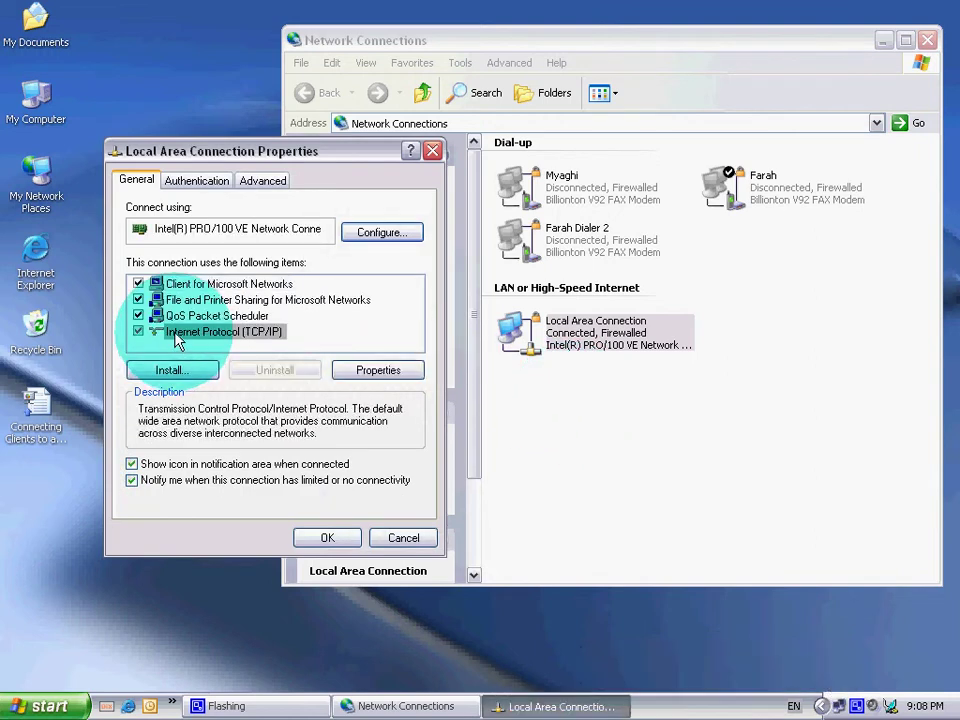
pyautogui.click(360, 372)
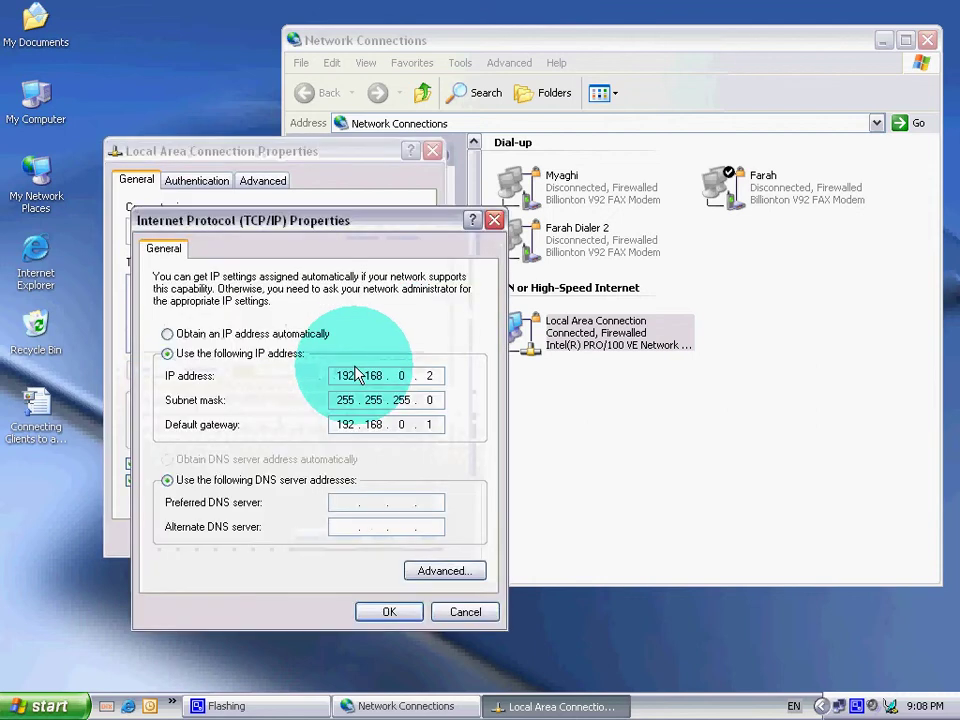
pyautogui.click(222, 336)
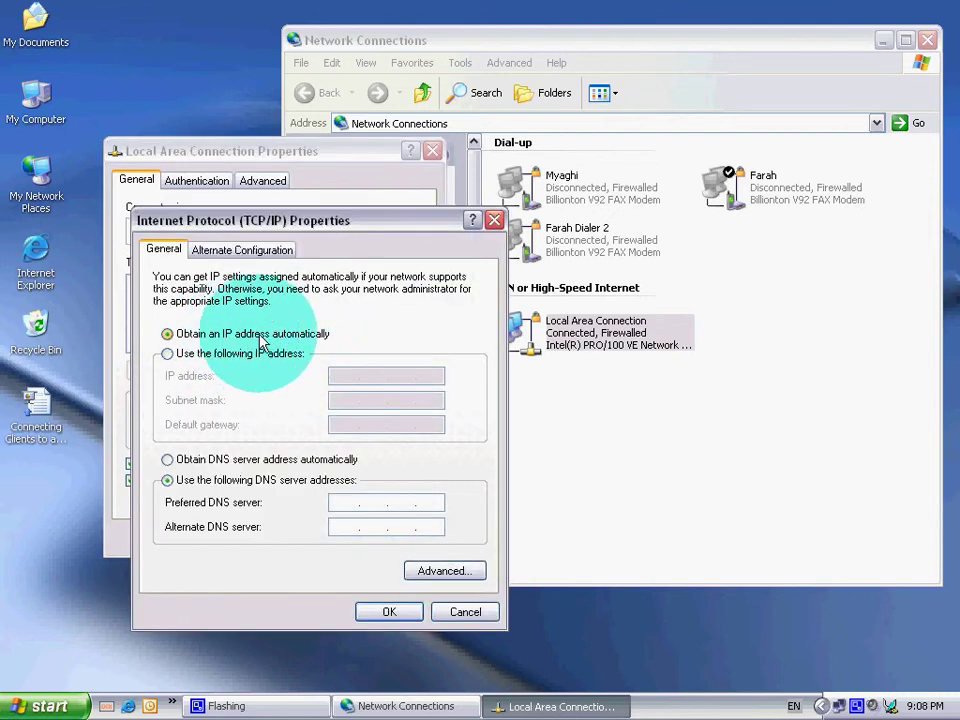
pyautogui.click(200, 356)
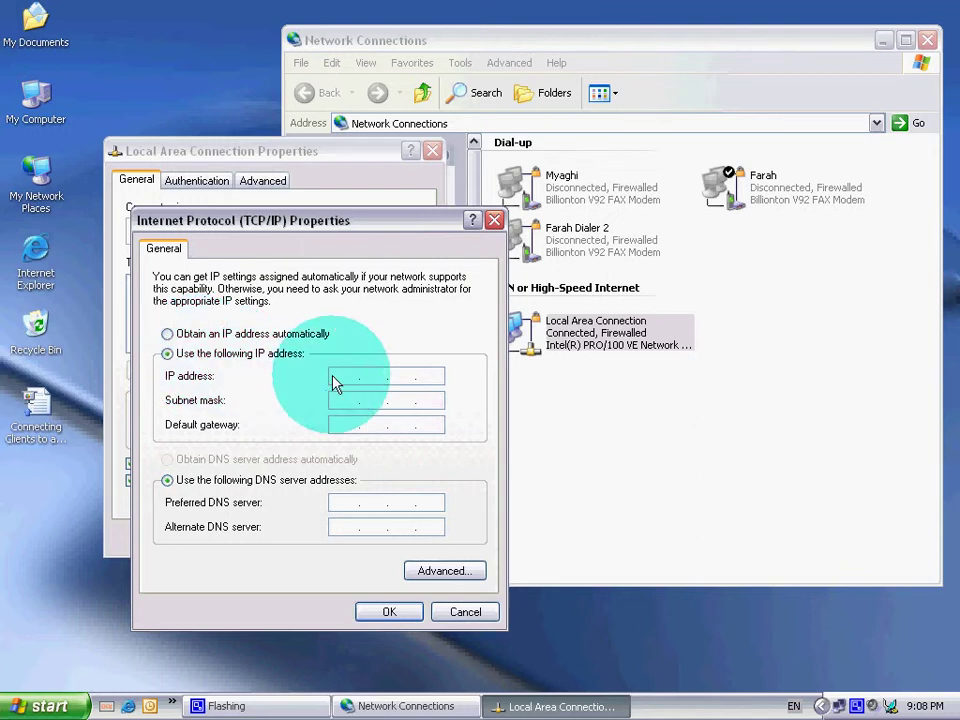
pyautogui.write('192')
pyautogui.write('168')
pyautogui.write('0 .')
pyautogui.write('2')
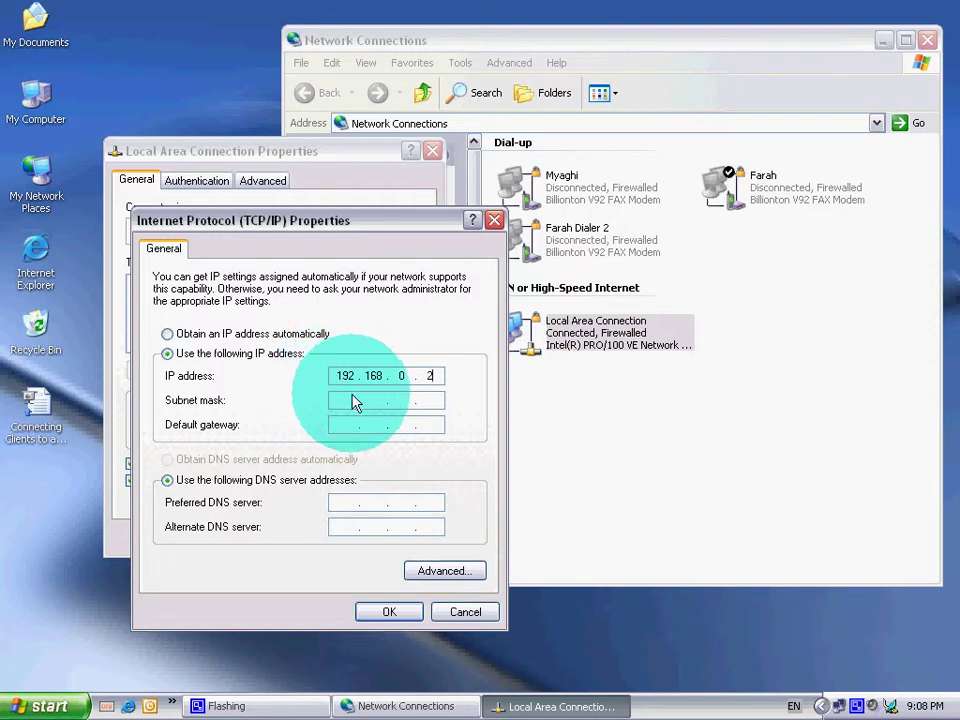
pyautogui.click(349, 401)
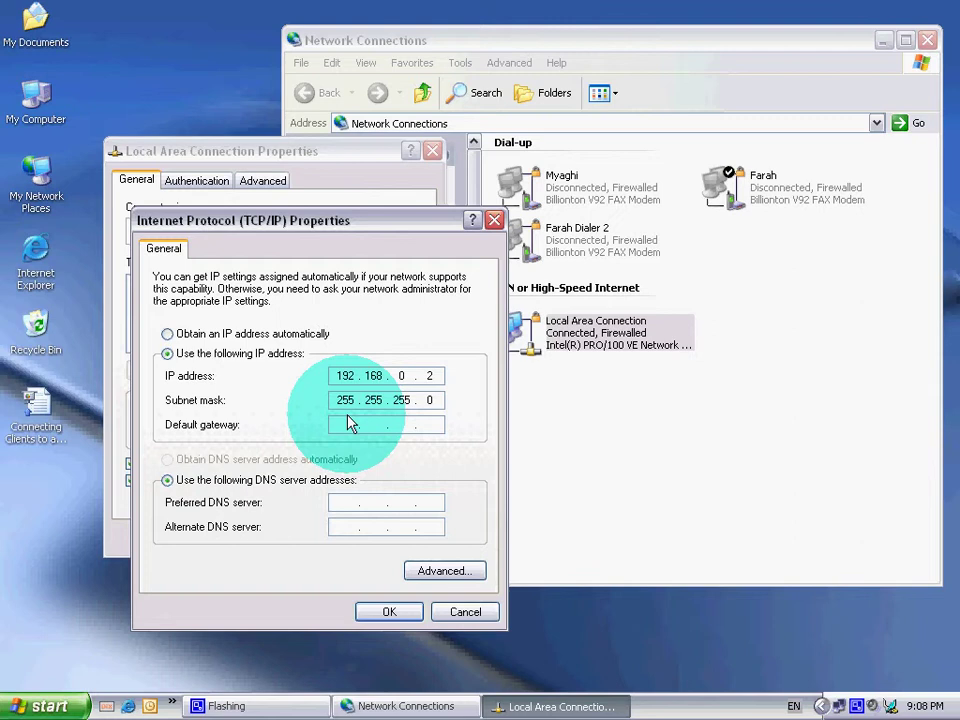
pyautogui.click(345, 426)
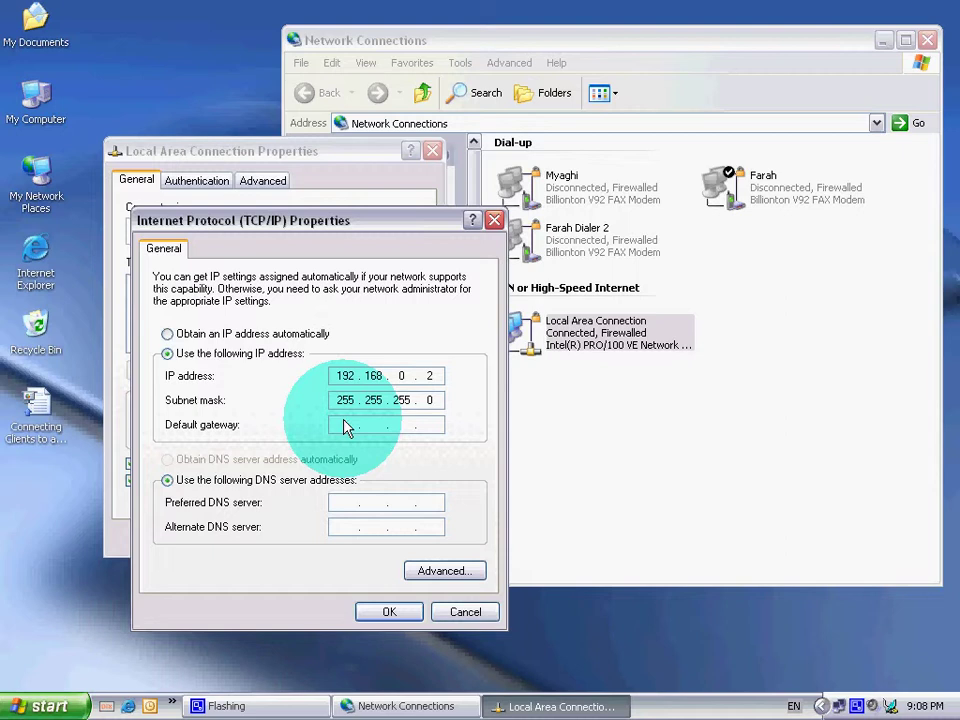
pyautogui.write('19')
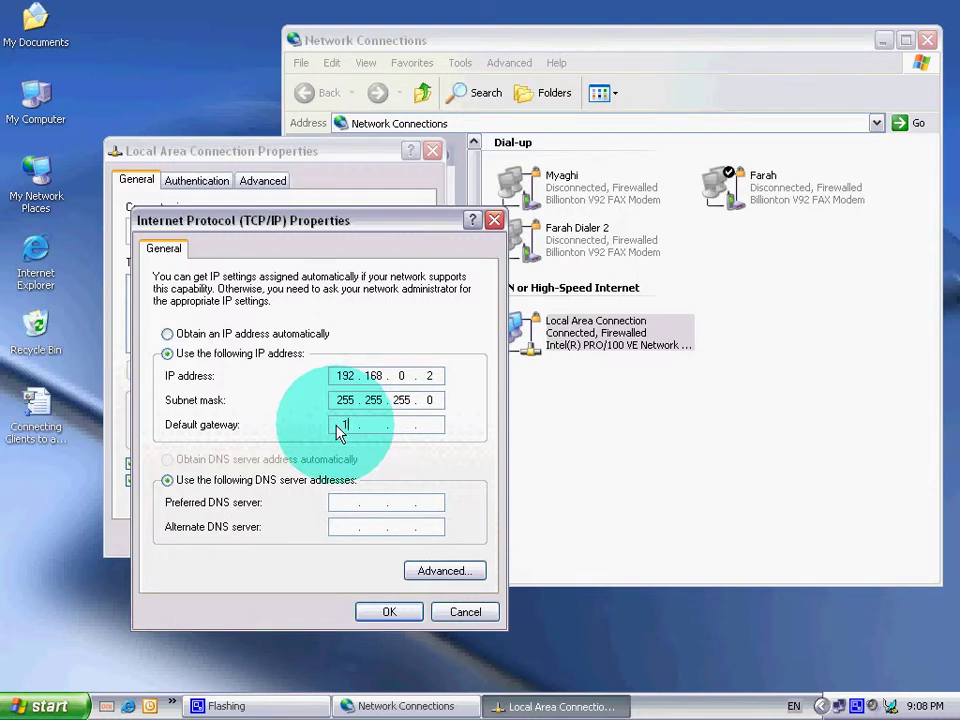
pyautogui.write('2168')
pyautogui.write('0 .')
pyautogui.write('1')
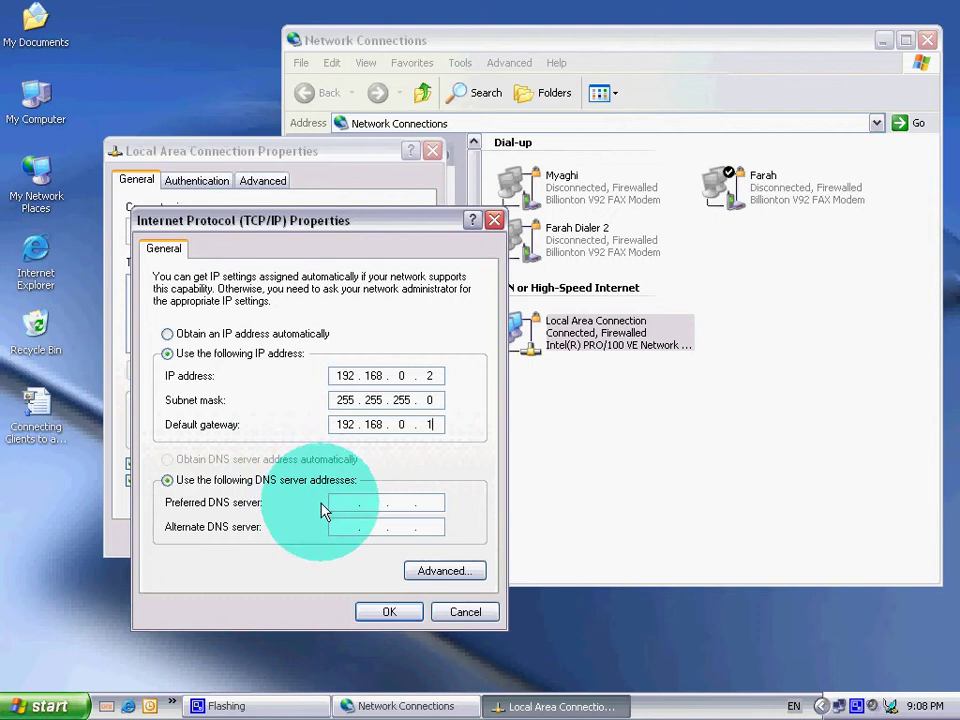
pyautogui.click(380, 615)
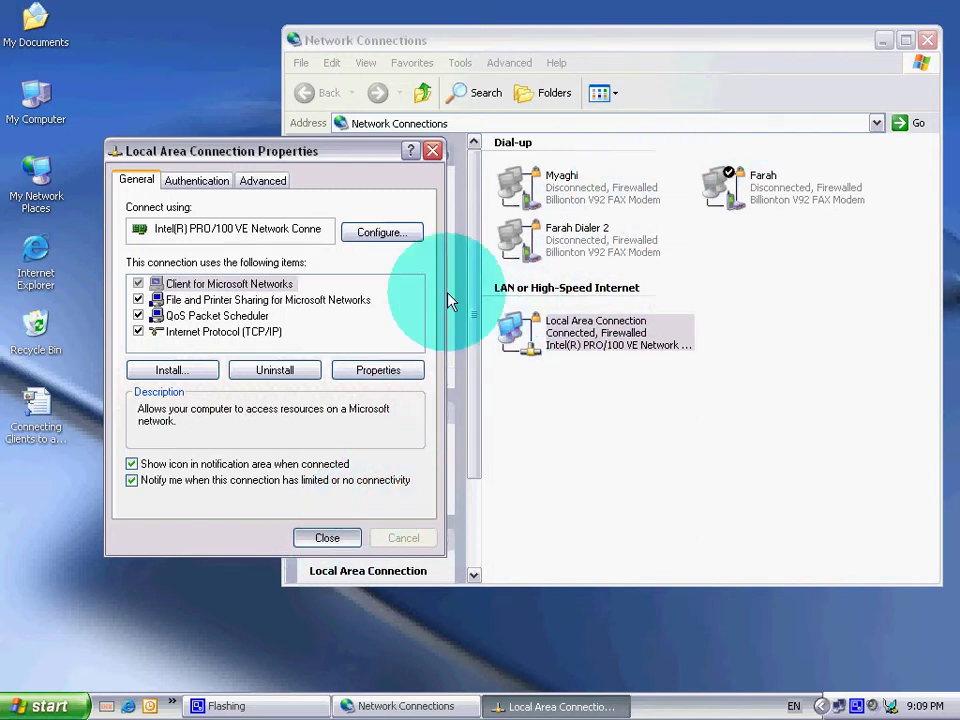
# Close the connection windows and open System Properties on the Computer Name tab.
pyautogui.press('Return')
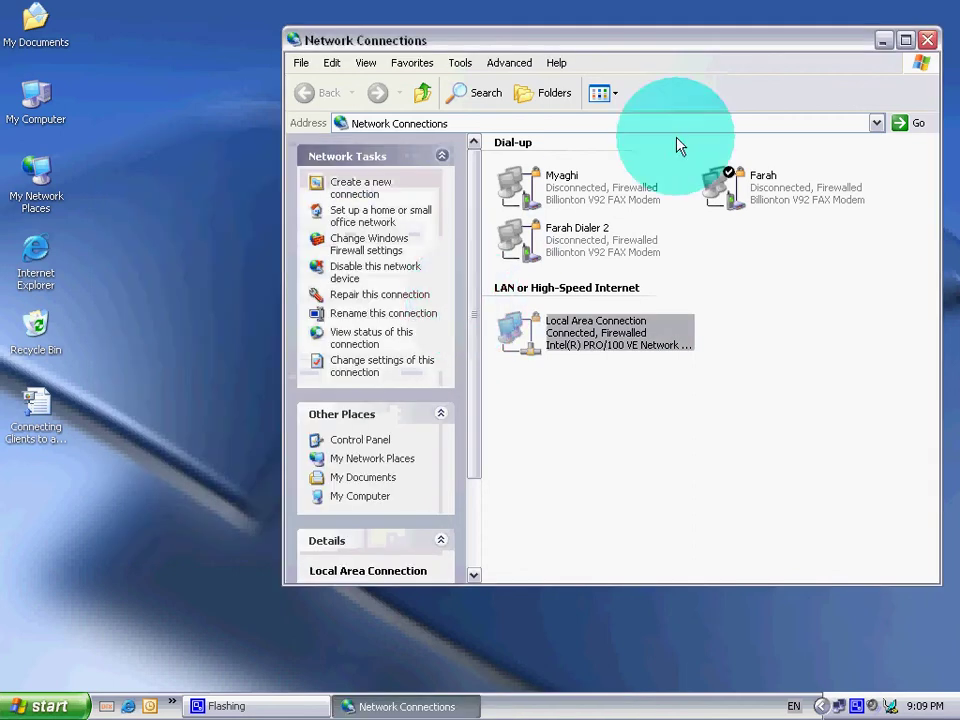
pyautogui.click(927, 40)
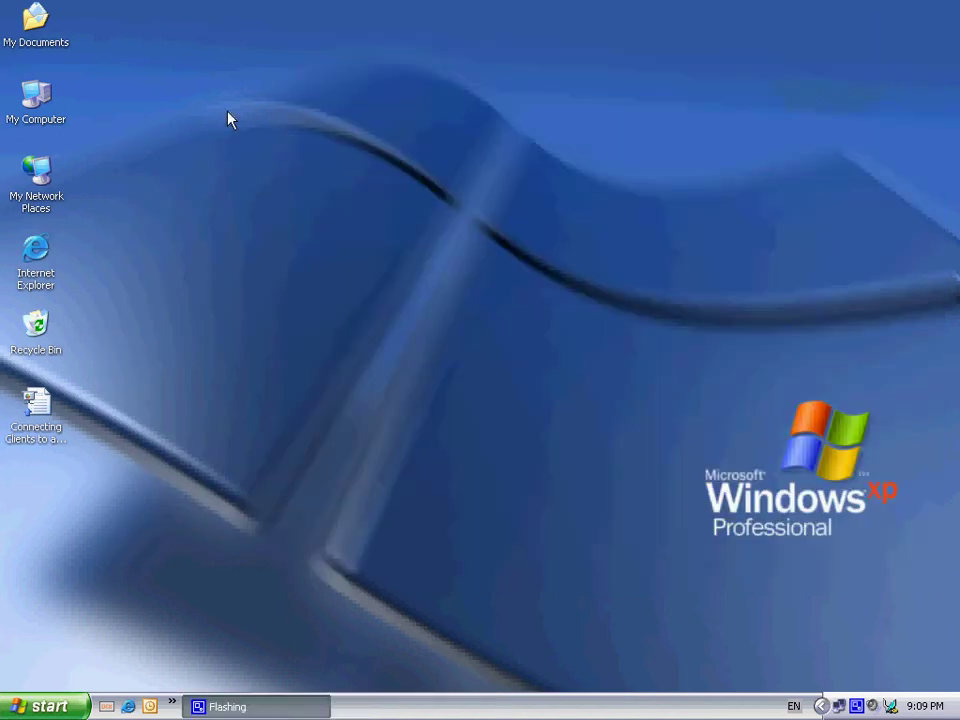
pyautogui.rightClick(40, 110)
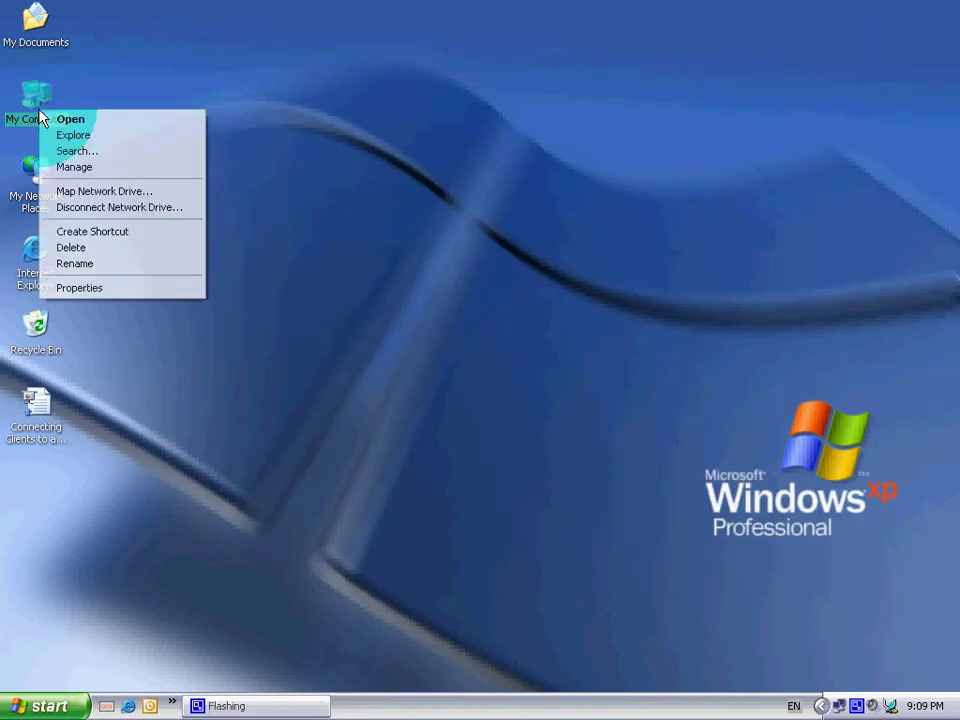
pyautogui.click(95, 288)
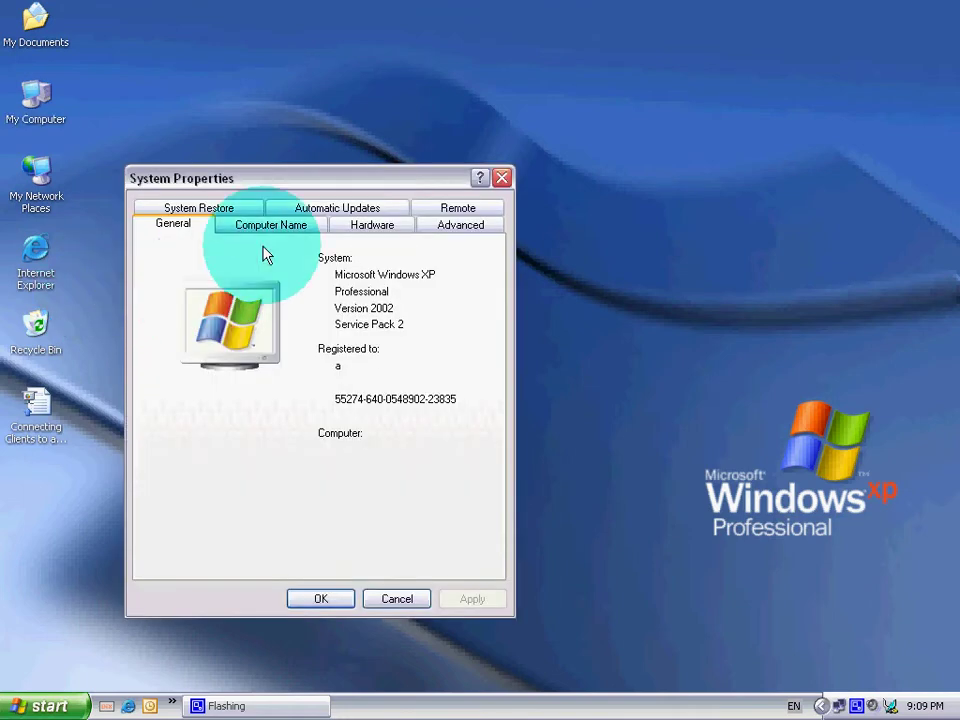
pyautogui.click(277, 236)
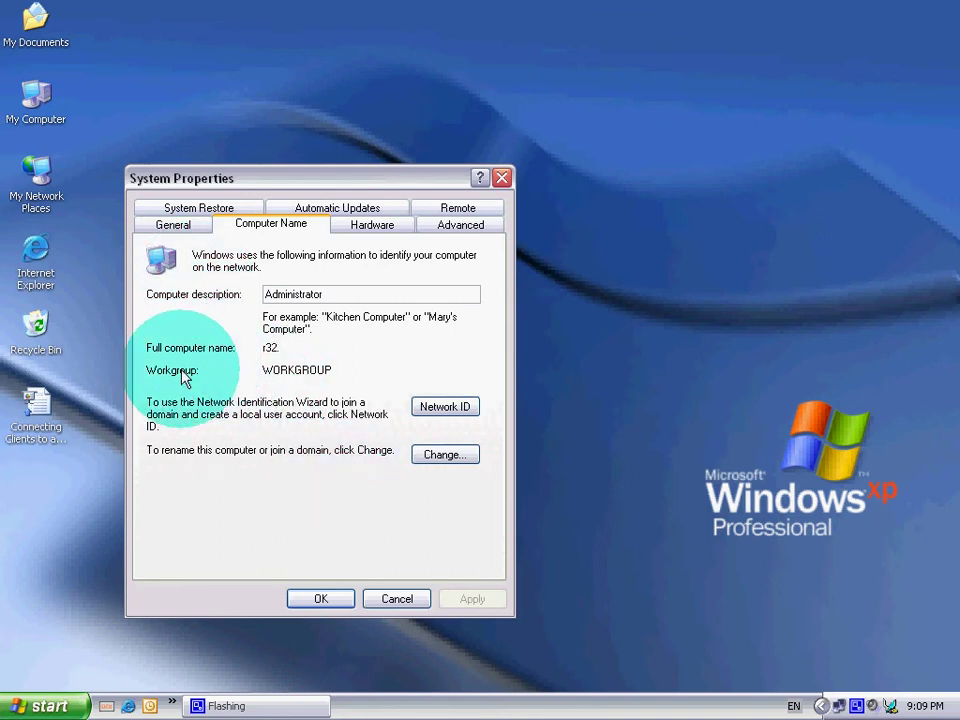
# Verify the workgroup is WORKGROUP, leave it unchanged, and close System Properties.
pyautogui.moveTo(266, 377); pyautogui.dragTo(330, 378)
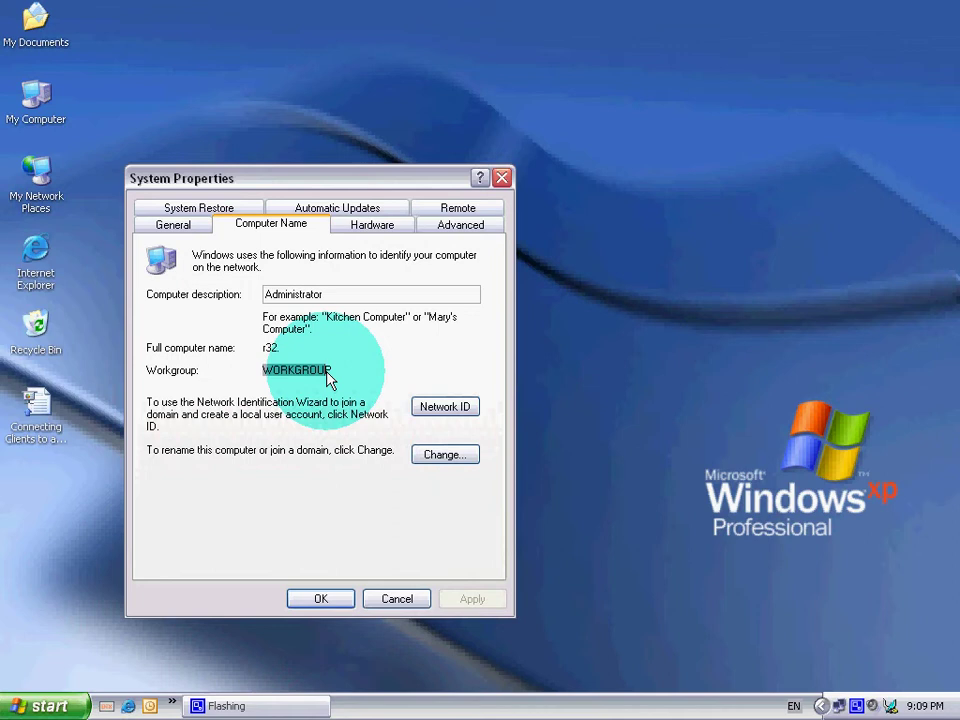
pyautogui.click(330, 378)
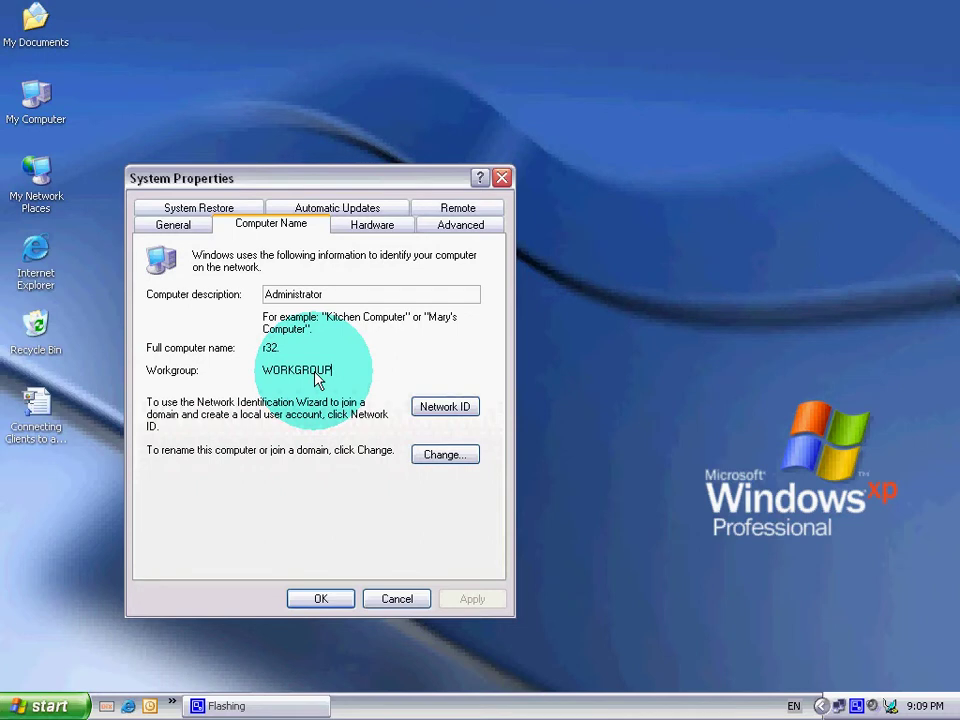
pyautogui.click(430, 457)
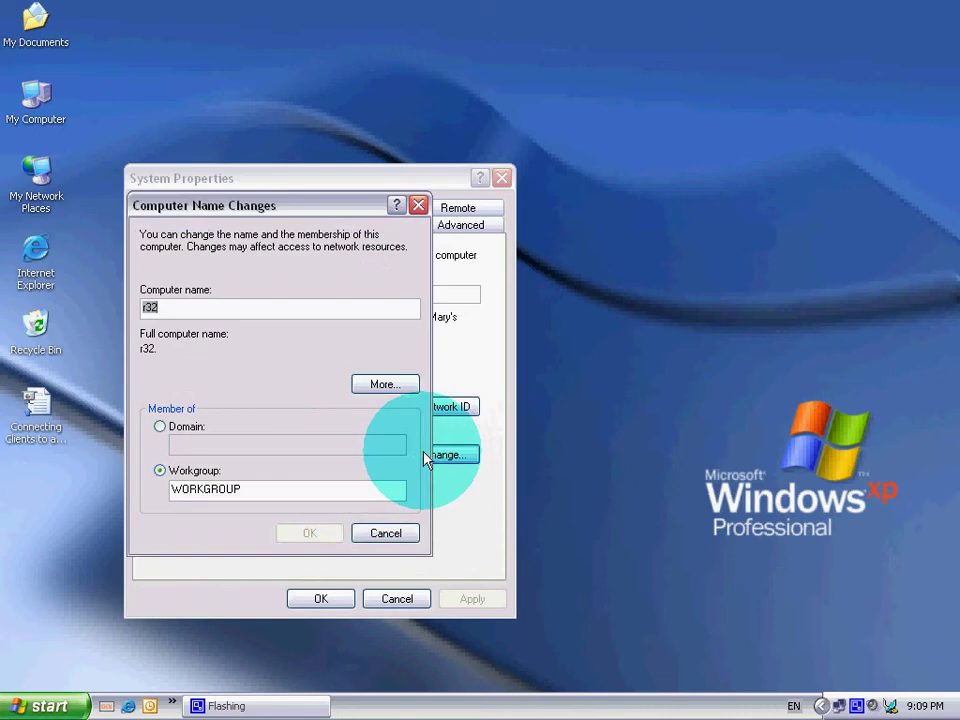
pyautogui.click(368, 532)
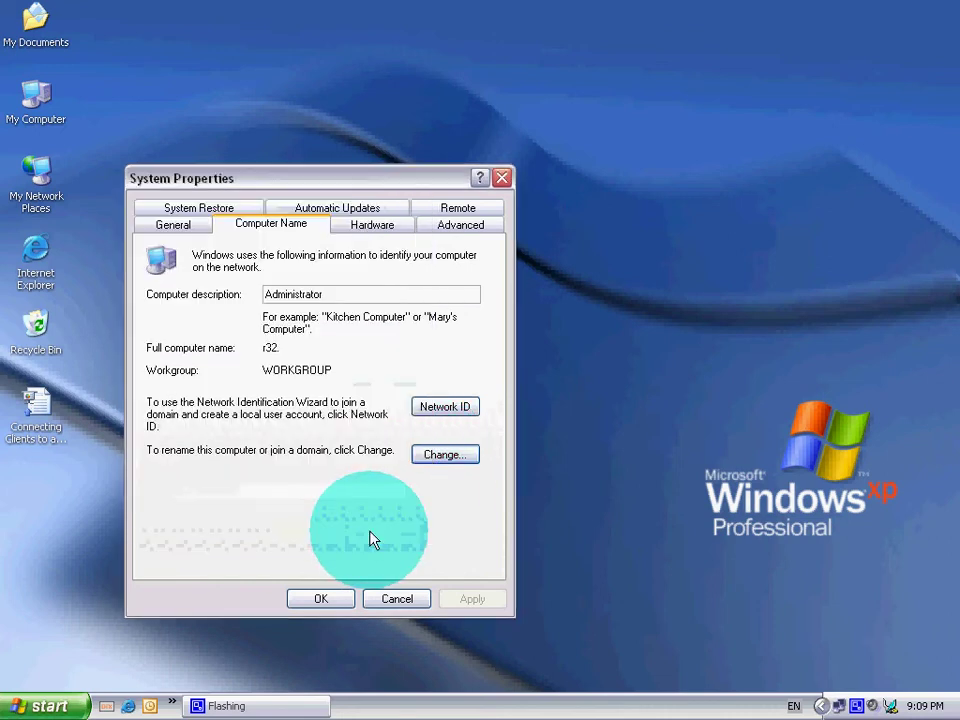
pyautogui.click(330, 600)
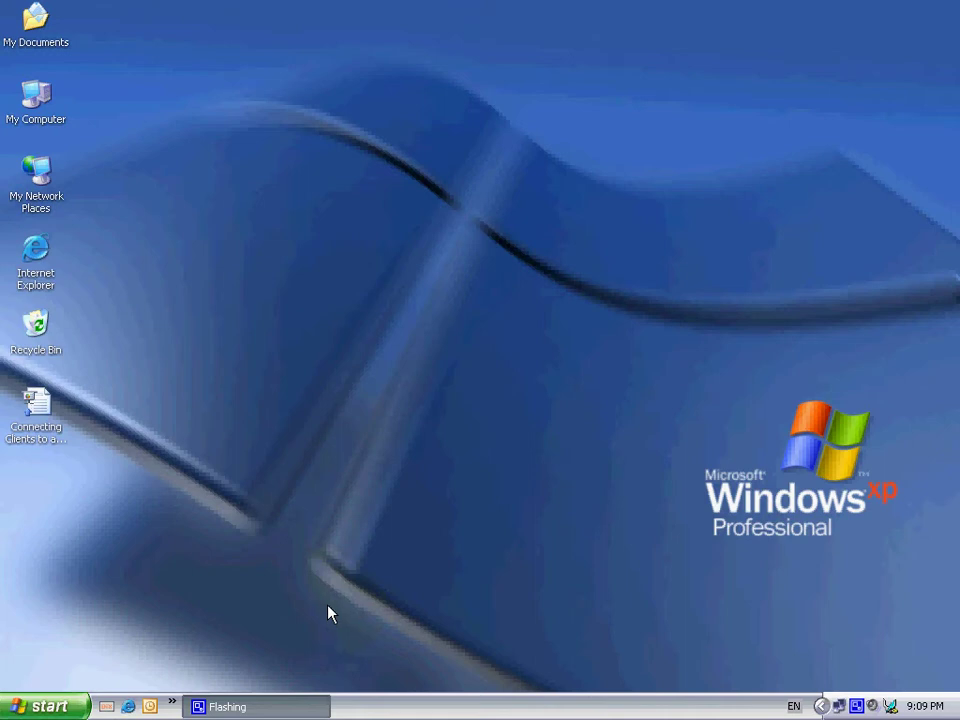
# Launch a command prompt with Run 'cmd' and move to the C:\ root.
pyautogui.click(30, 705)
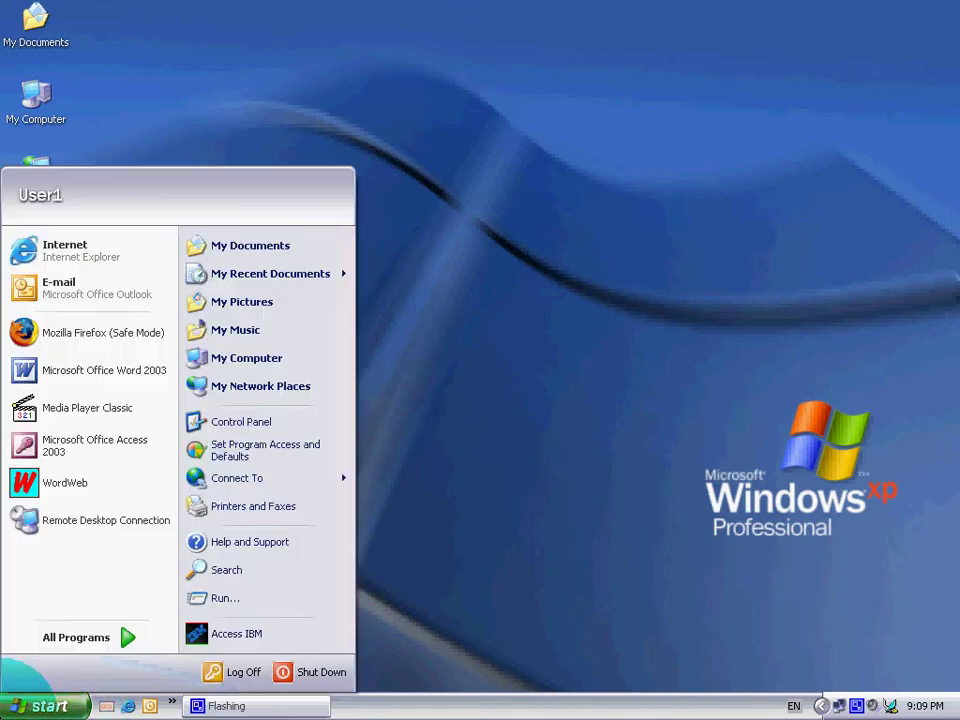
pyautogui.click(242, 598)
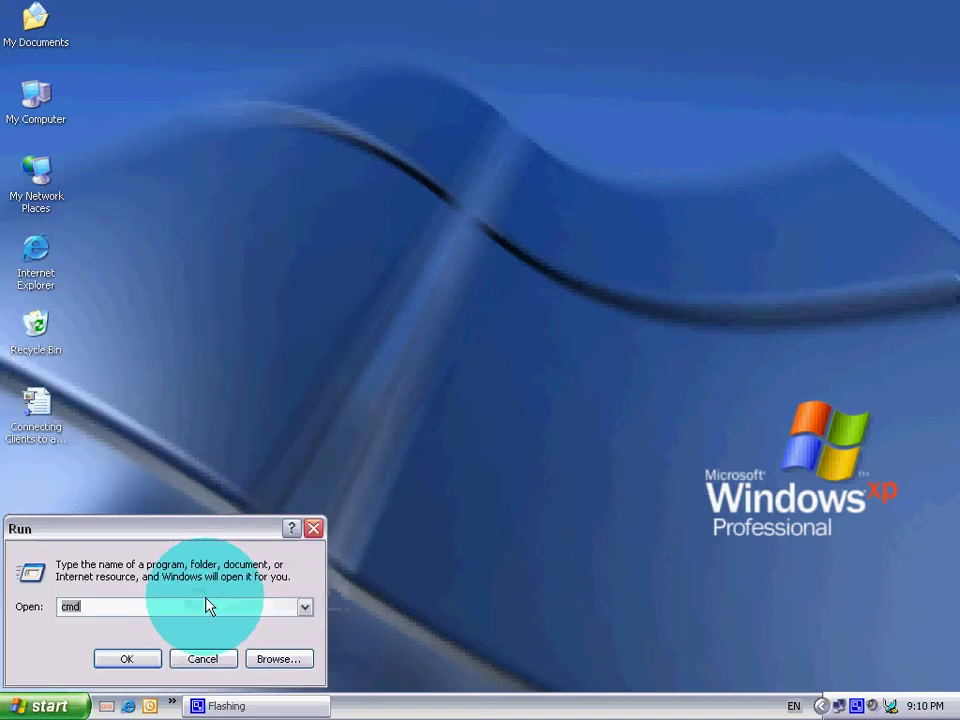
pyautogui.write('cm')
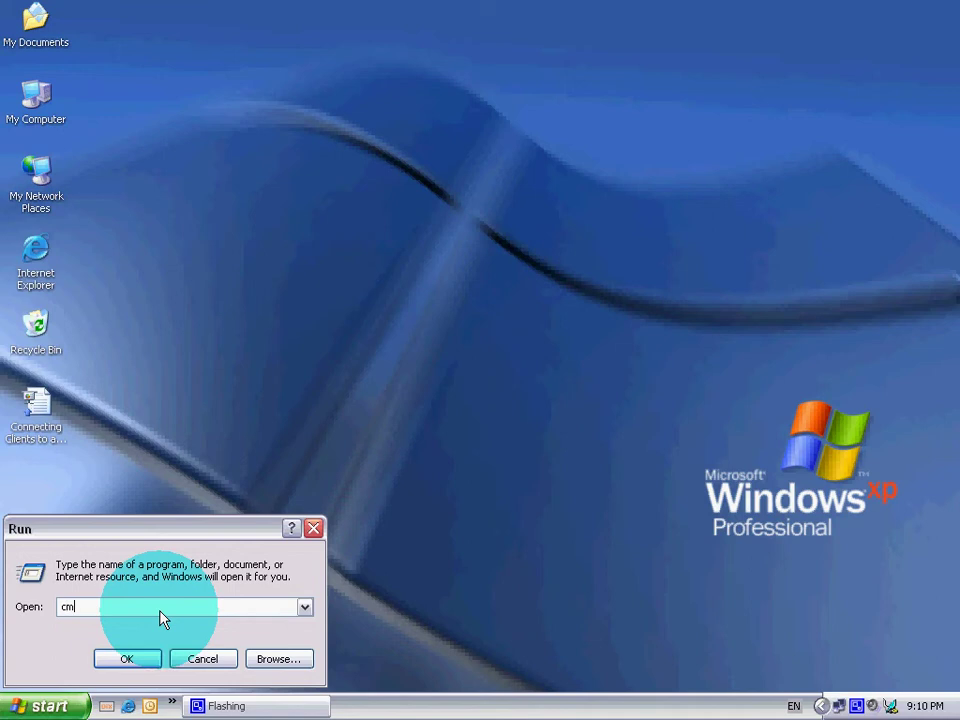
pyautogui.write('d')
pyautogui.press('Return')
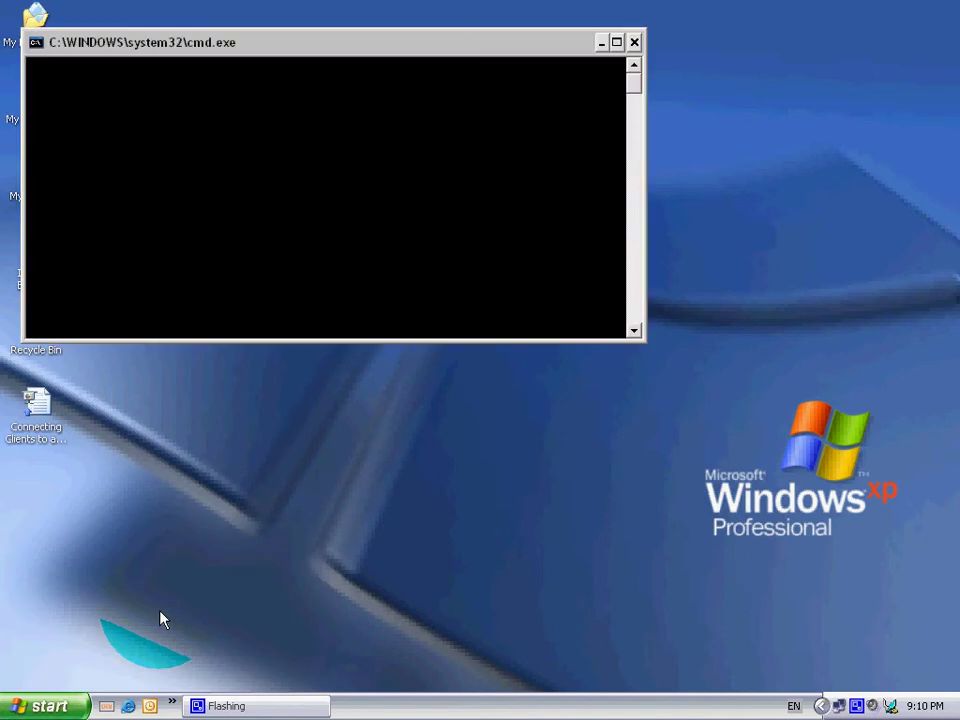
pyautogui.write('c')
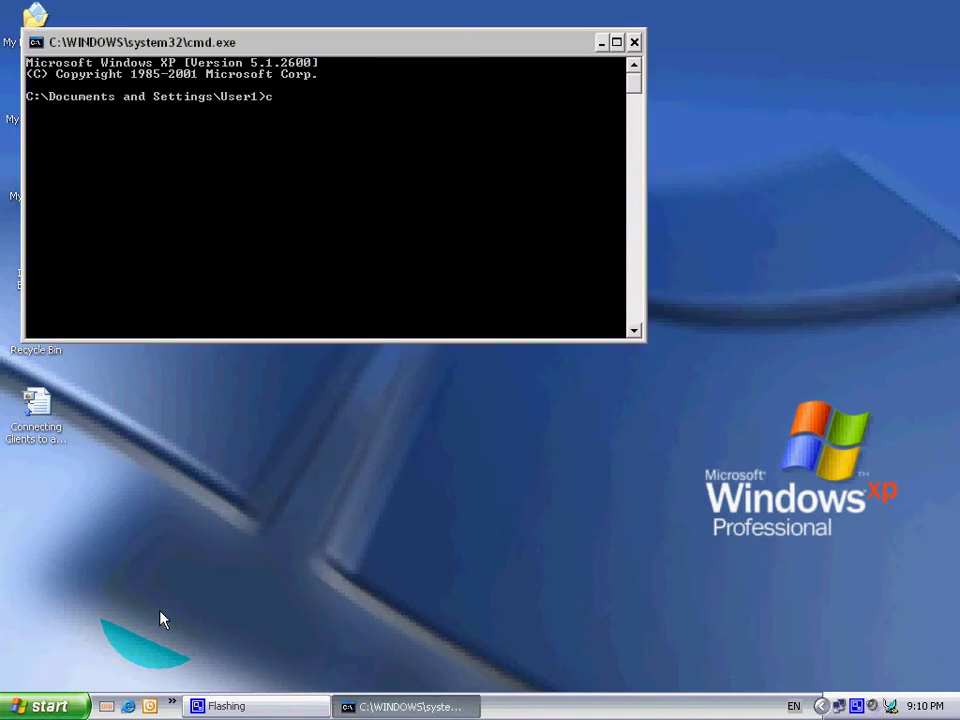
pyautogui.write('d\\')
pyautogui.press('Return')
# Ping the server at 192.168.0.1, getting four replies, then exit the prompt.
pyautogui.write('ping')
pyautogui.write('19')
pyautogui.write('2')
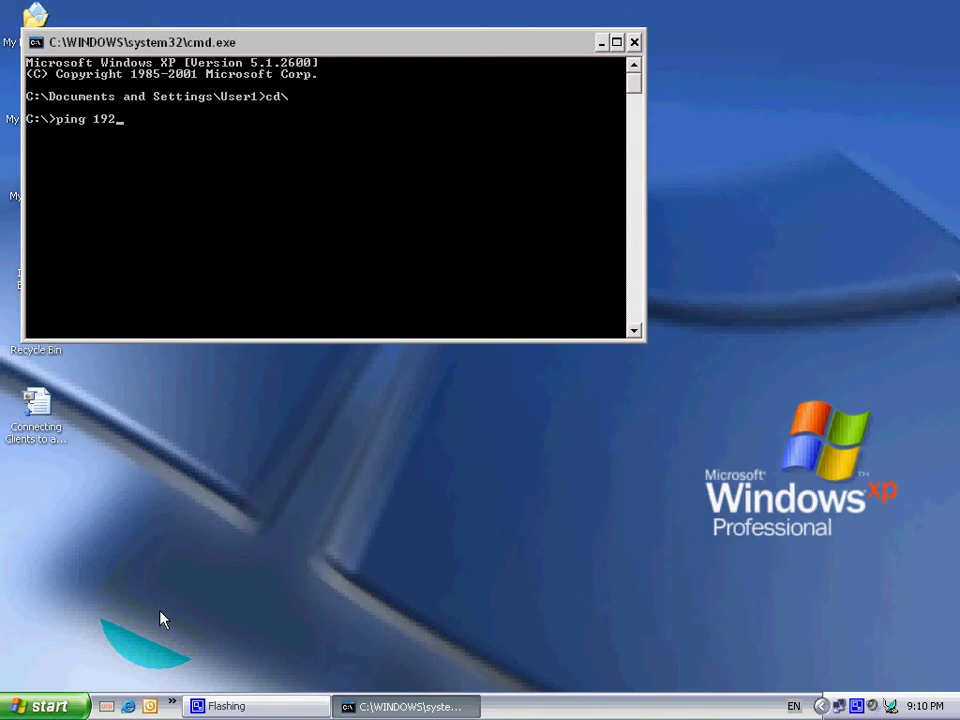
pyautogui.write('.16')
pyautogui.write('8.0')
pyautogui.write('.1')
pyautogui.press('Return')
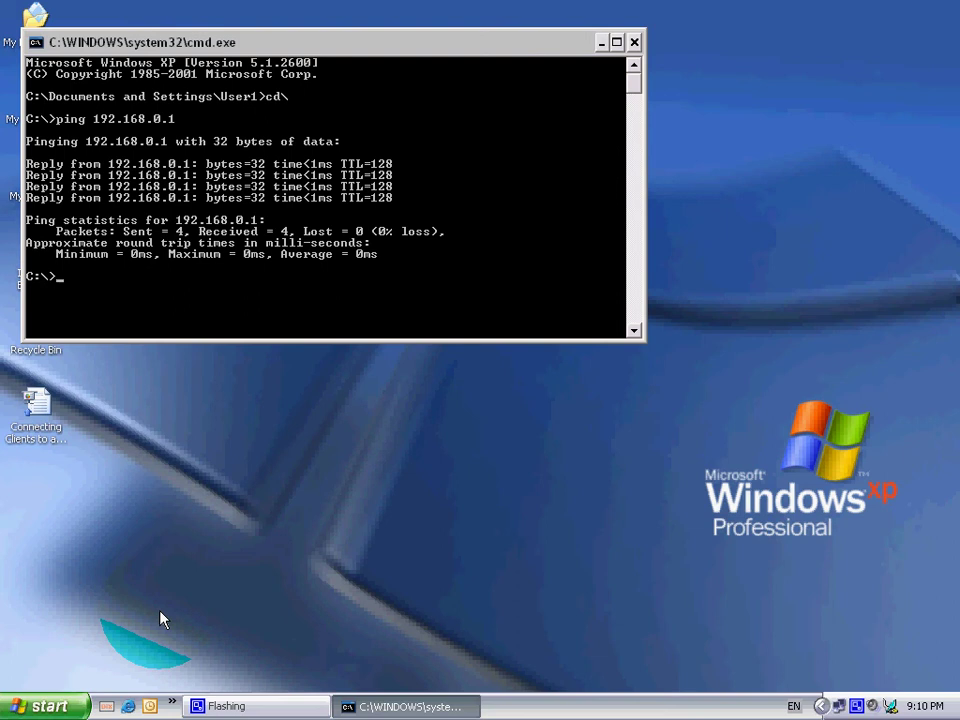
pyautogui.write('e')
pyautogui.write('xit')
pyautogui.press('Return')
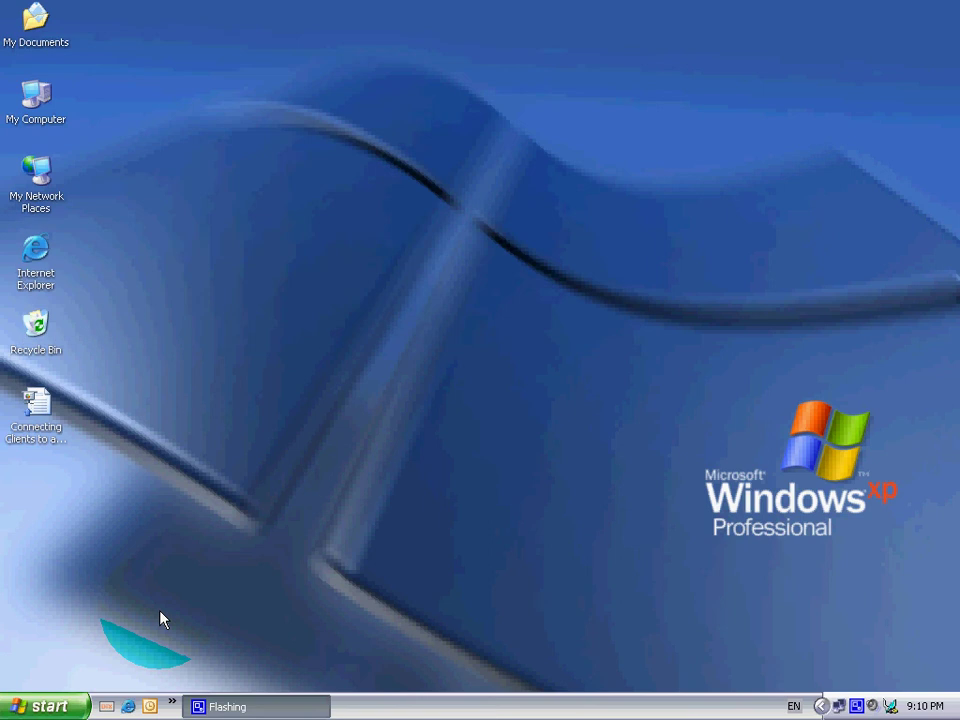
# Open Server from the workgroup computers to view its shares, drive c and drive cedit.
pyautogui.doubleClick(40, 212)
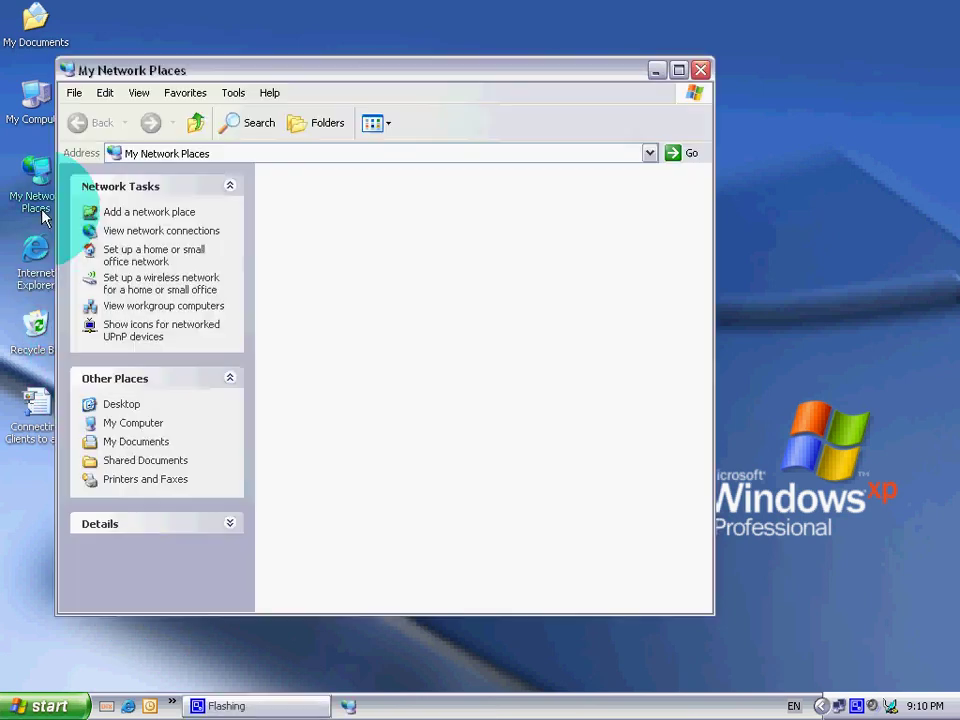
pyautogui.click(136, 308)
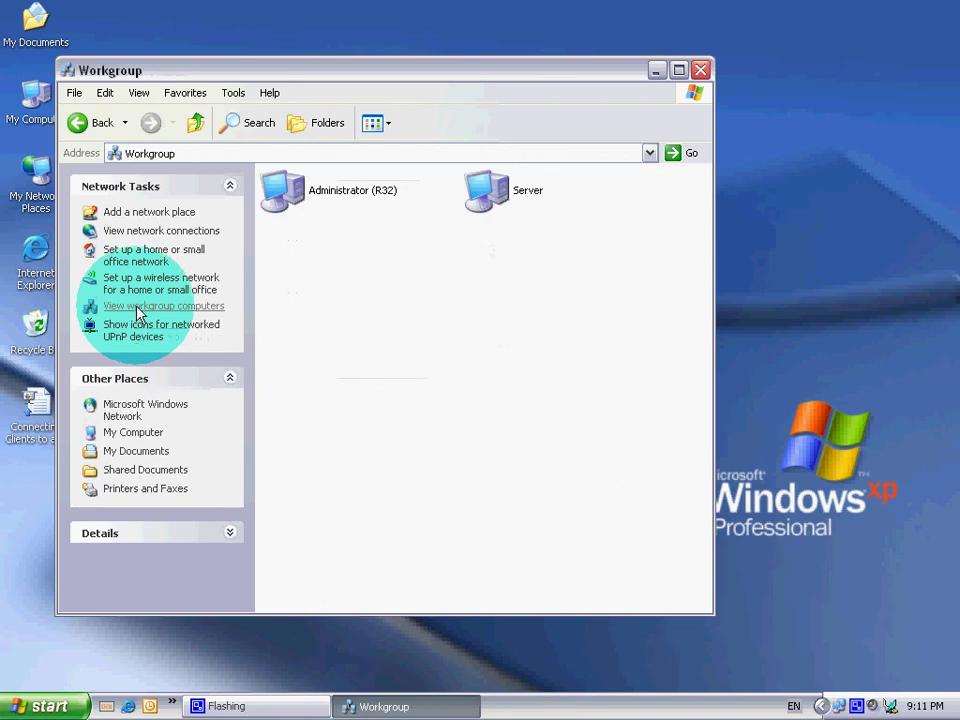
pyautogui.doubleClick(297, 200)
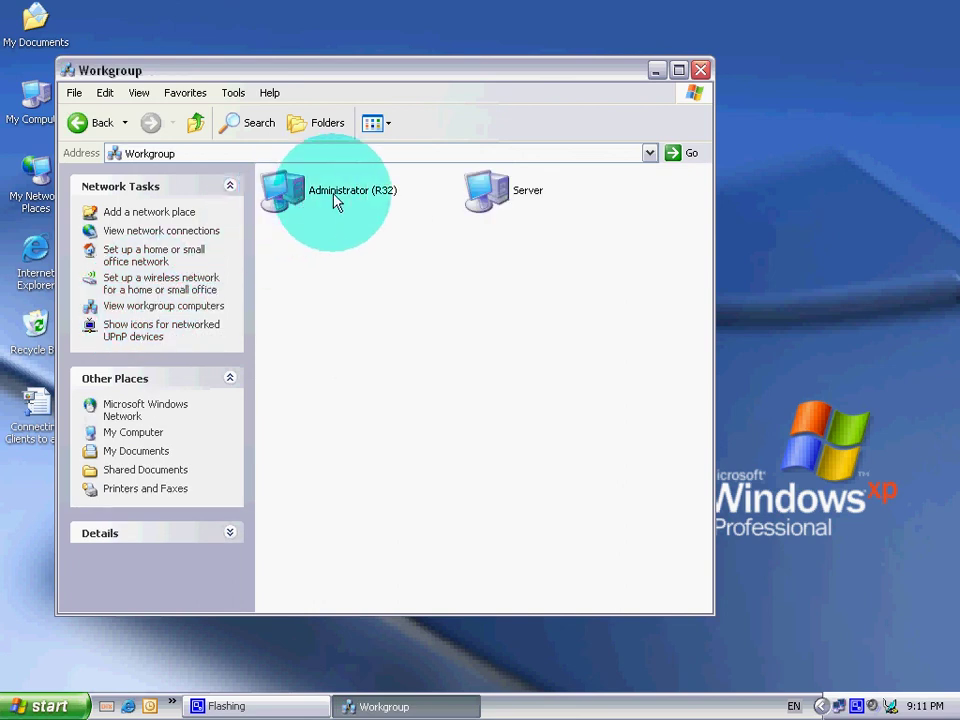
pyautogui.click(503, 210)
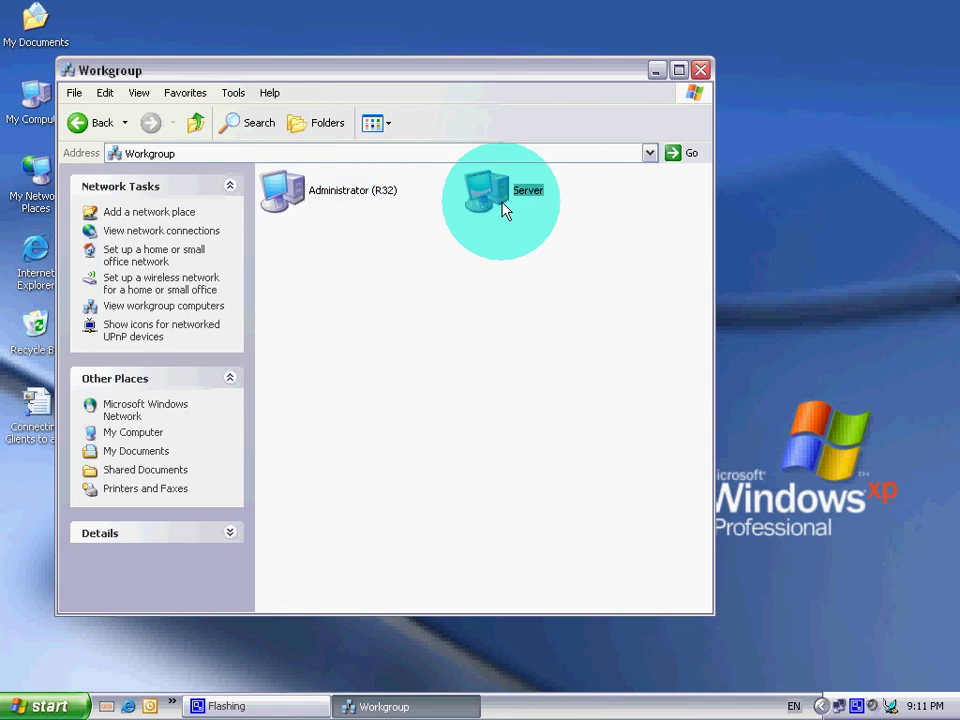
pyautogui.doubleClick(503, 210)
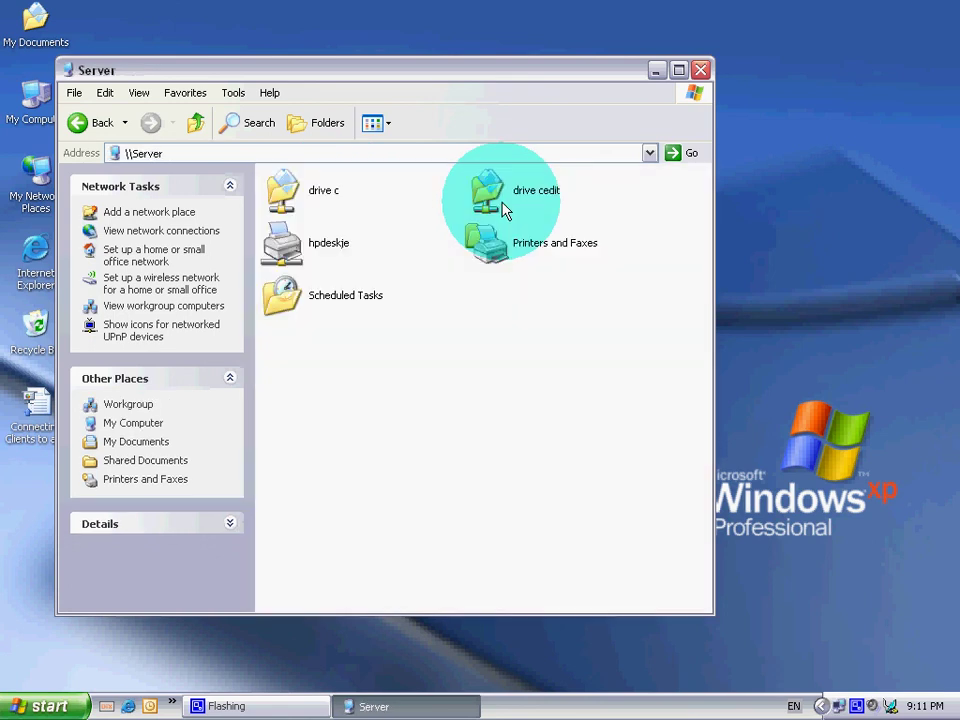